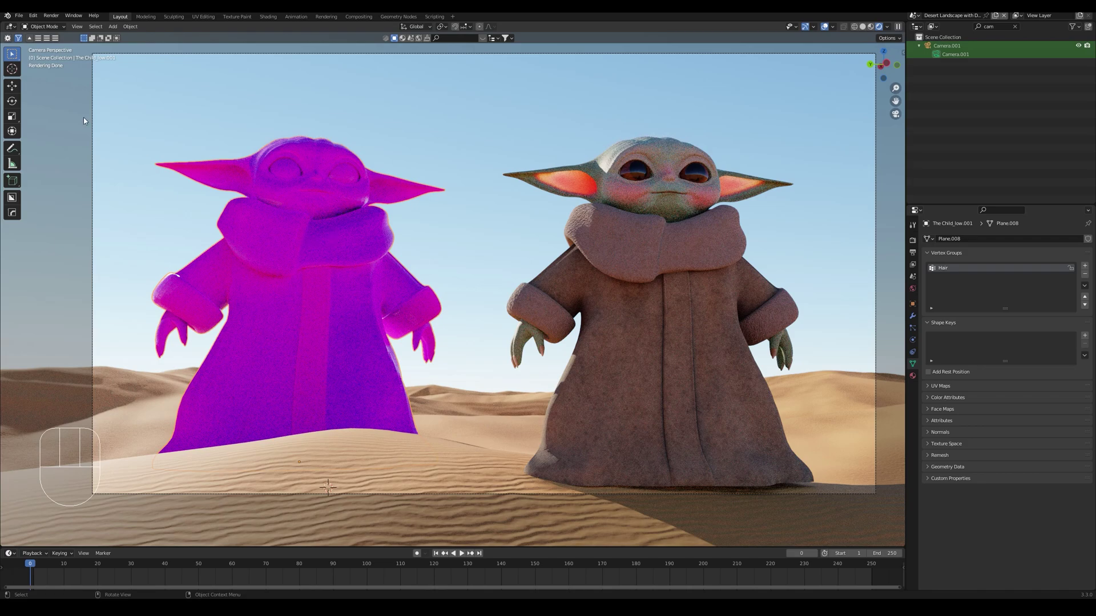
Inspect the Grogu material's texture and output nodes in Shading, then launch Find Missing Files.
click(18, 16)
click(289, 237)
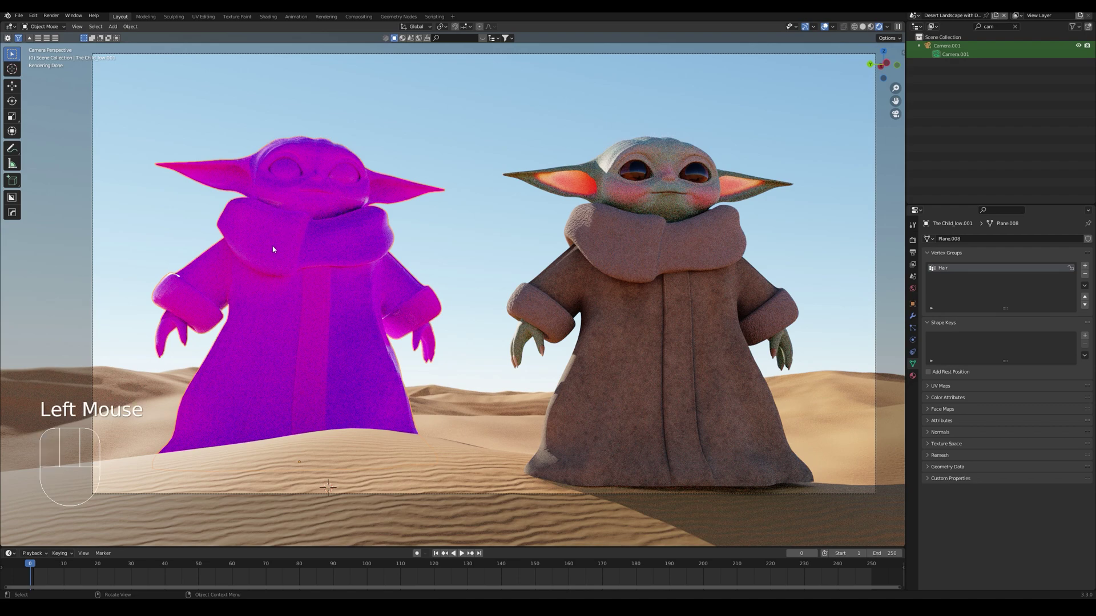
click(266, 16)
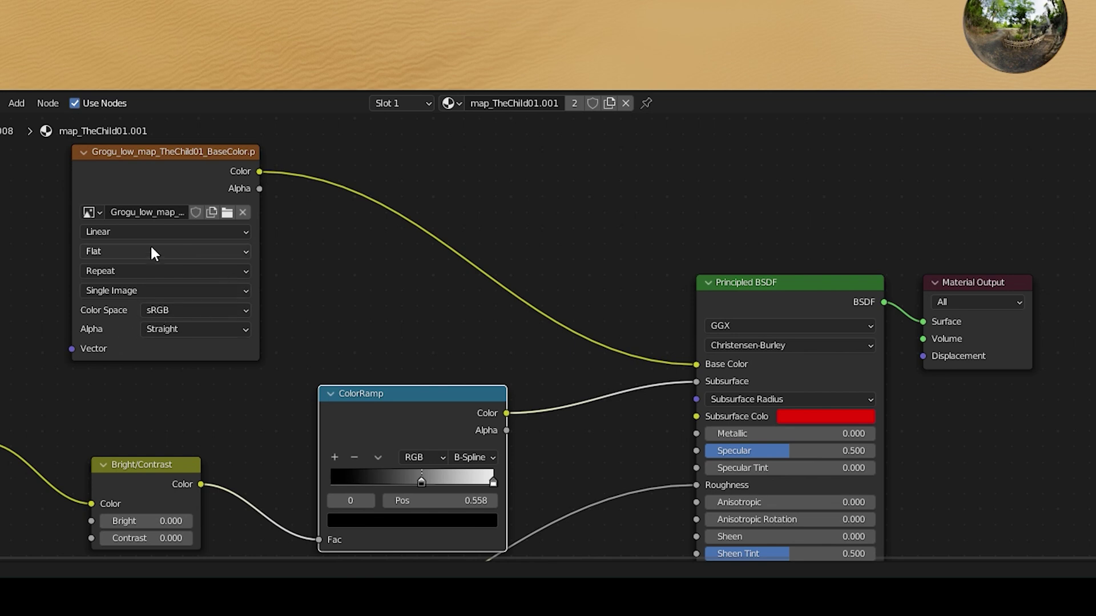
middle_drag(51, 343, 210, 211)
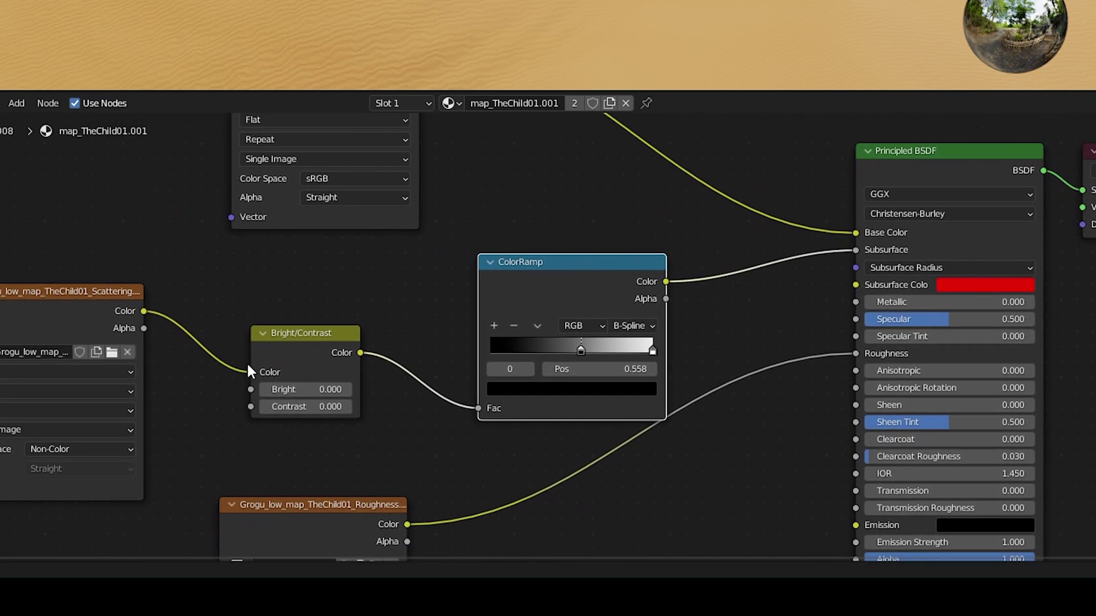
middle_drag(420, 313, 237, 399)
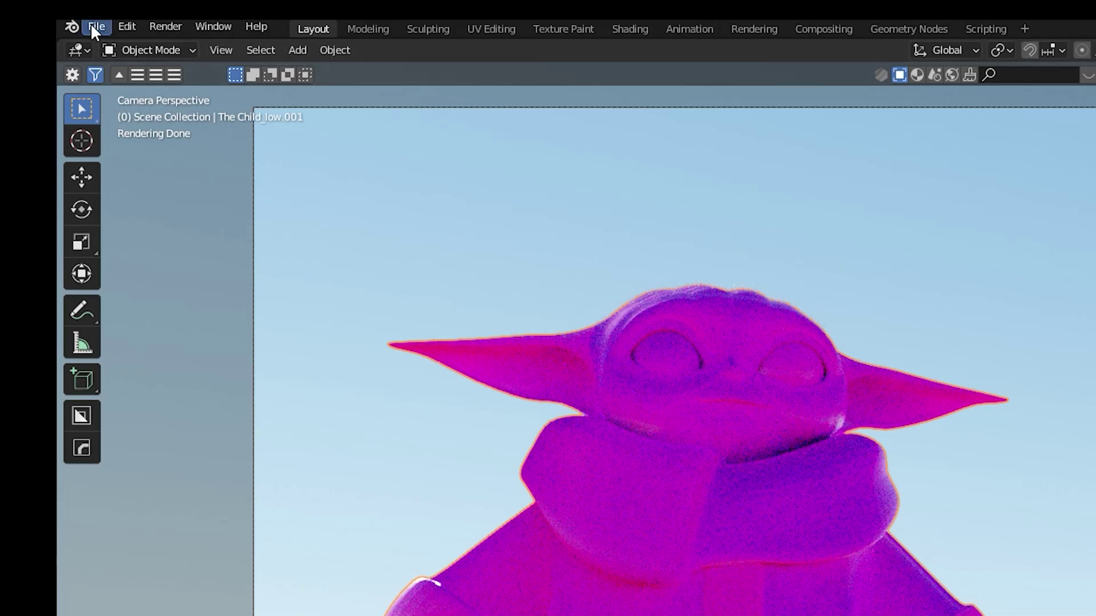
click(95, 30)
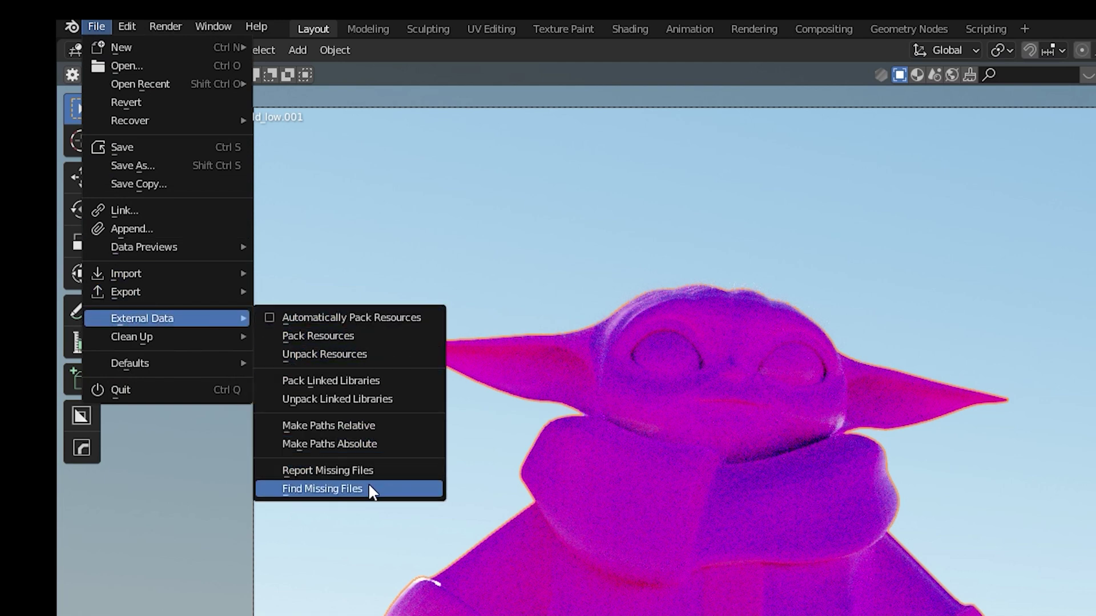
click(368, 489)
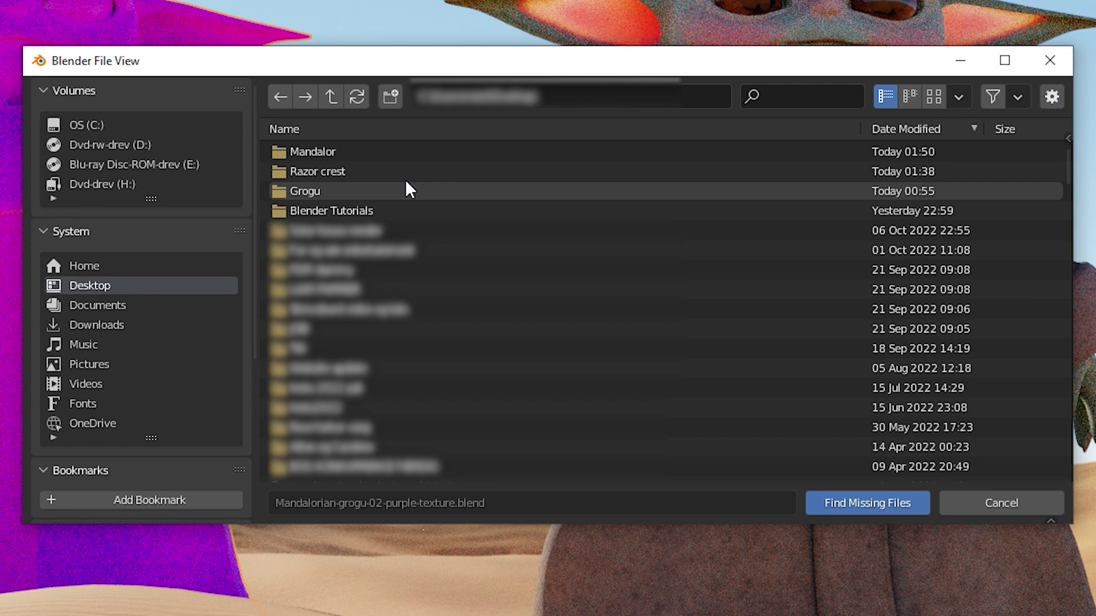
Select the Grogu > textures folder and relink the missing texture maps from it.
click(355, 191)
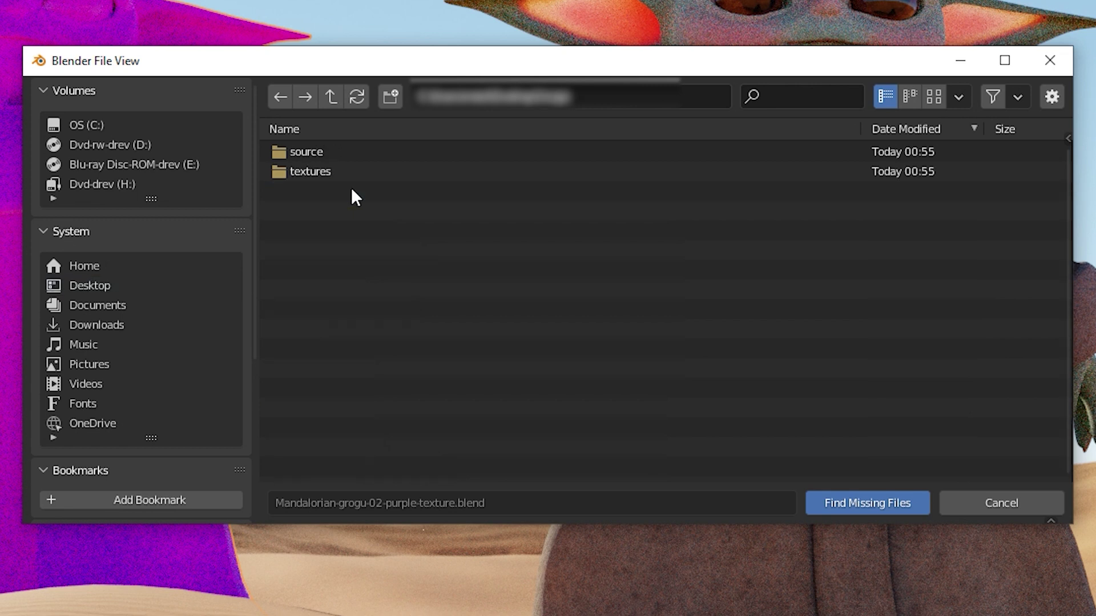
click(324, 169)
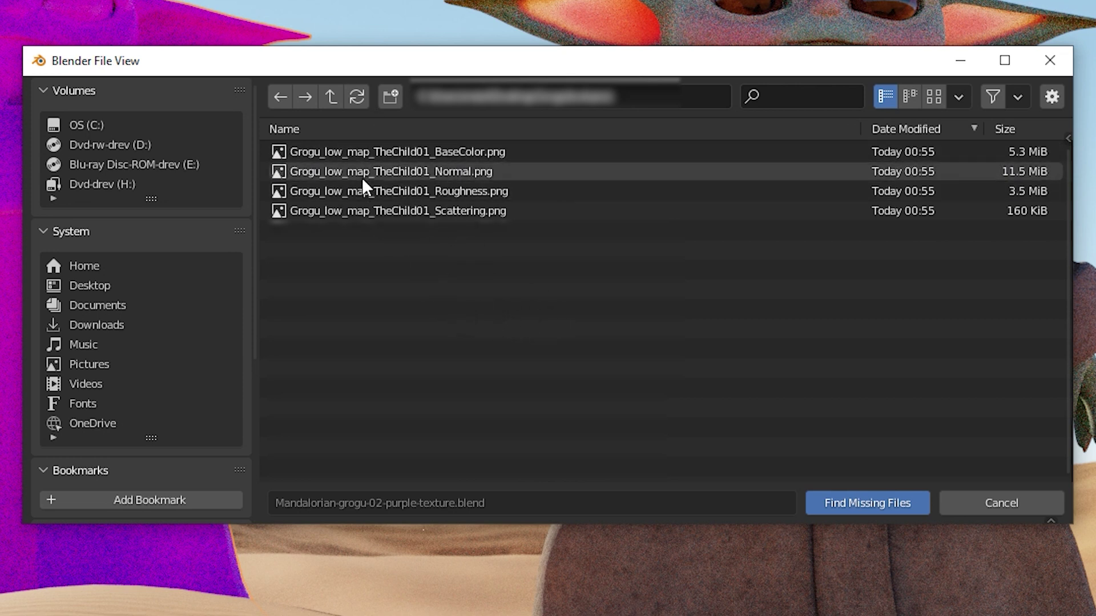
click(865, 500)
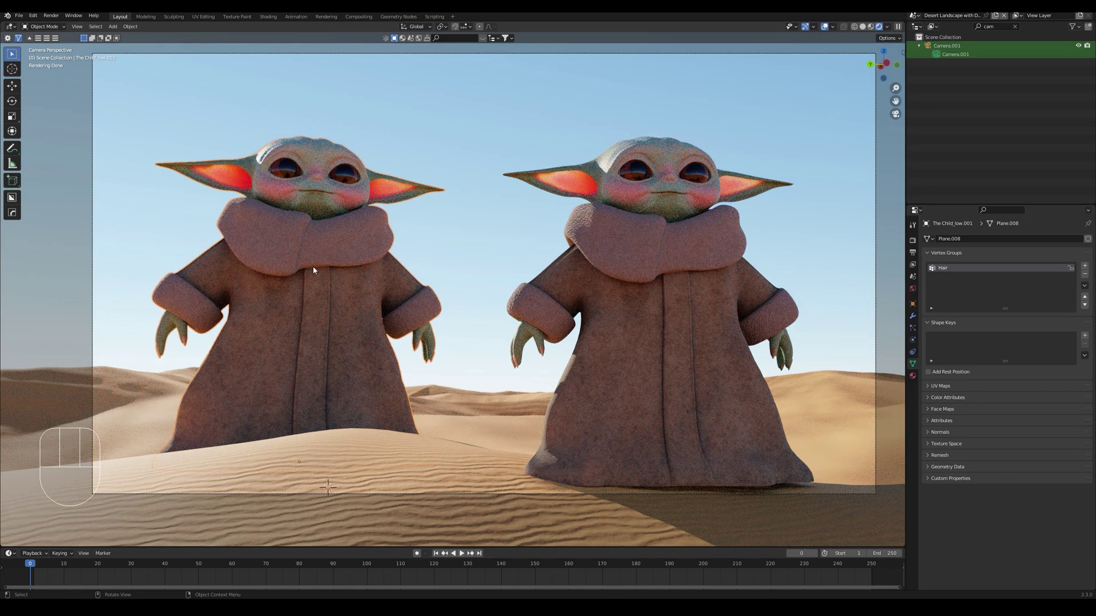
scroll(312, 270, down, 2)
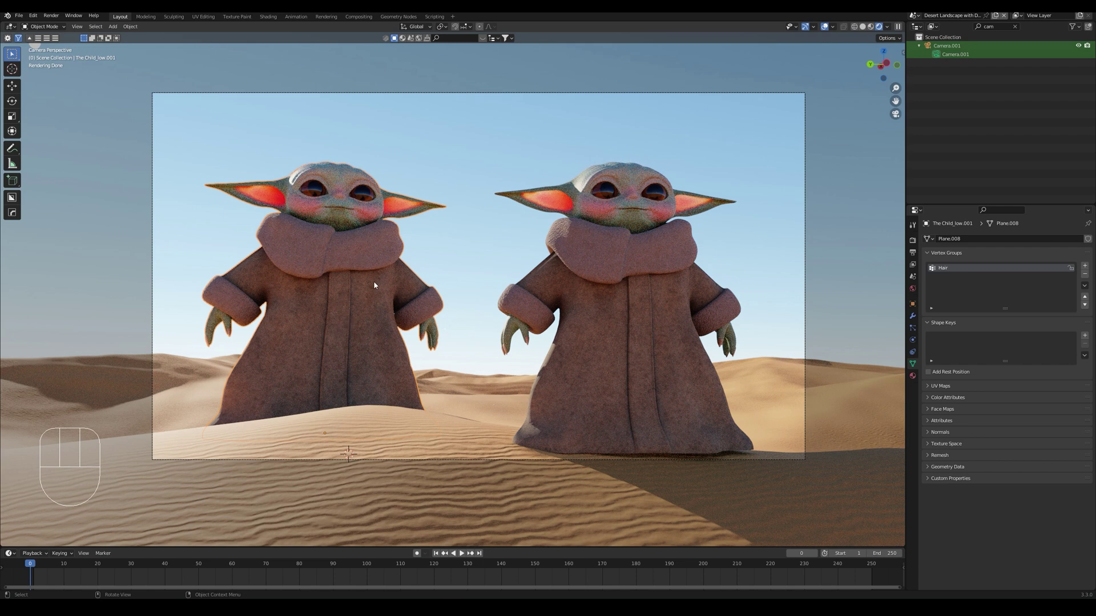
scroll(355, 287, up, 2)
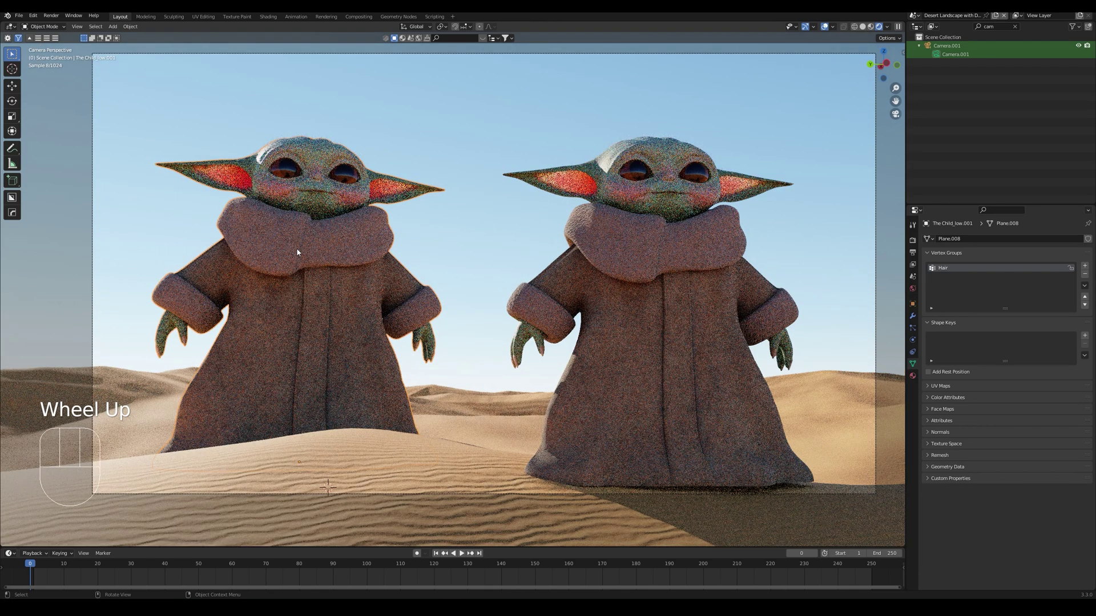